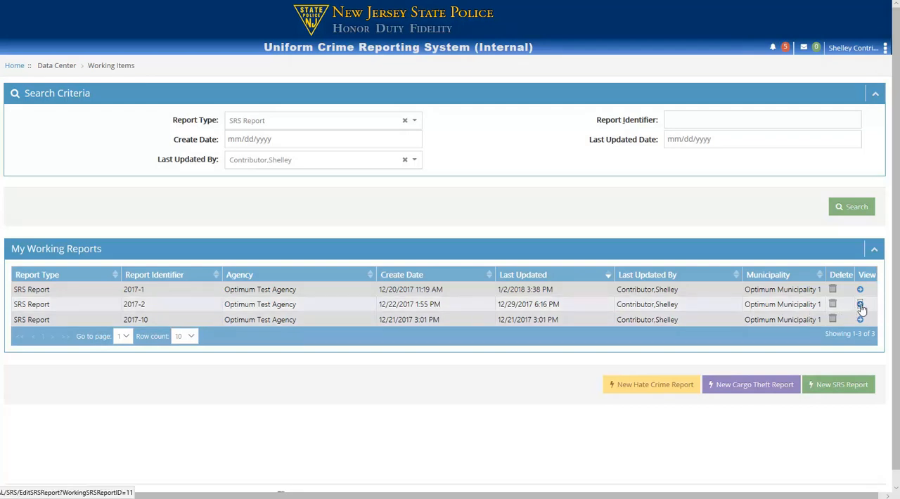
Open working SRS report 2017-2 for editing and start a new Supplementary Homicide Report.
click(861, 305)
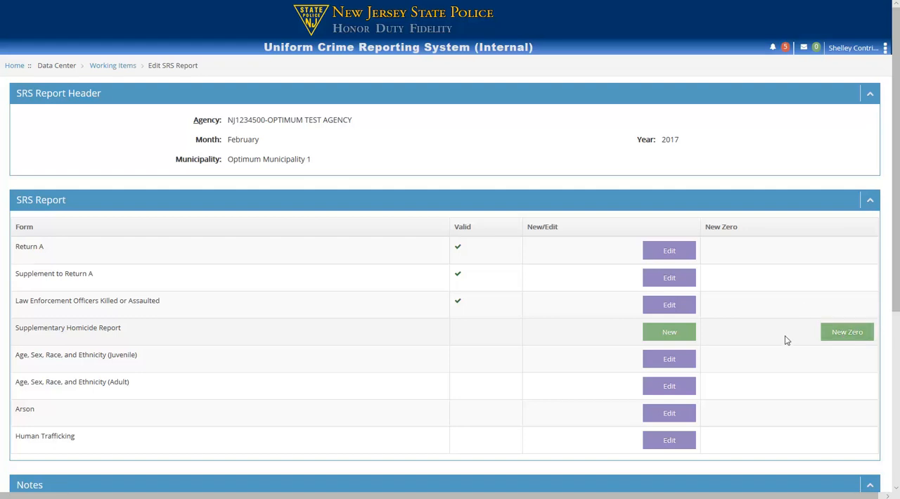
click(669, 337)
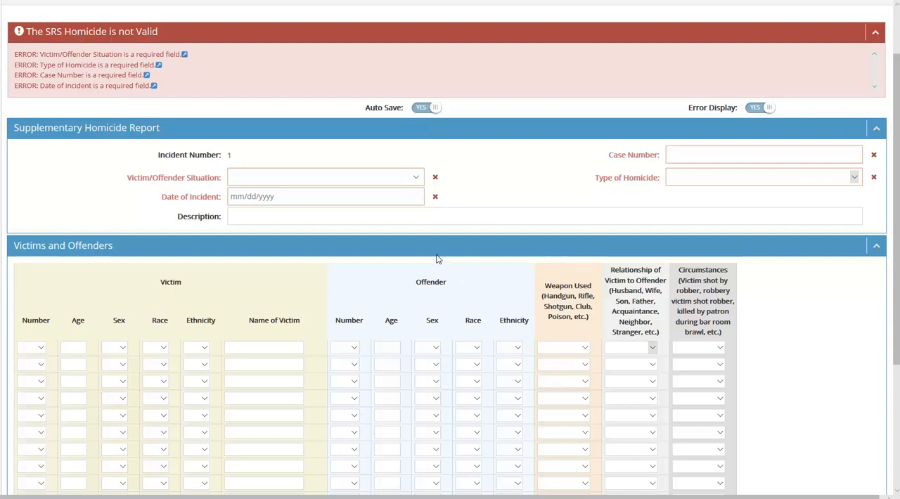
Set the Victim/Offender Situation to A = Single Victim/Single Offender and enter Homicide 388 as the case number.
click(417, 180)
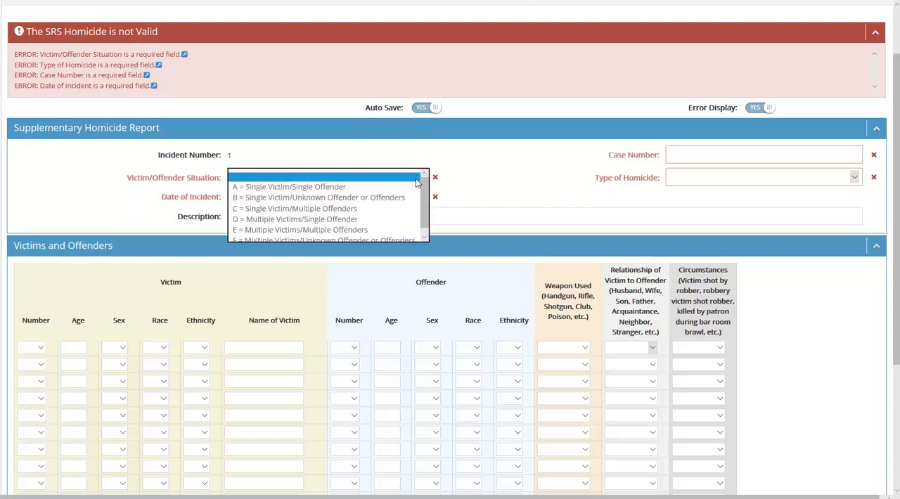
scroll(421, 187, down, 1)
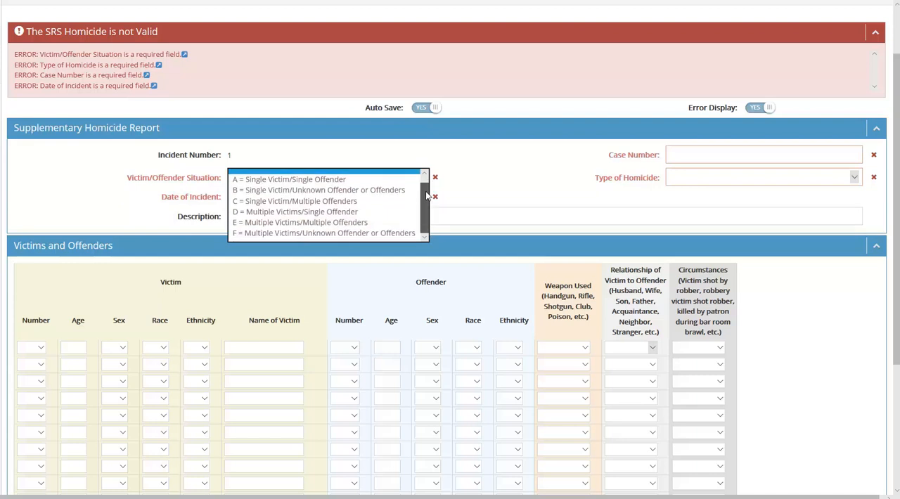
scroll(426, 199, up, 1)
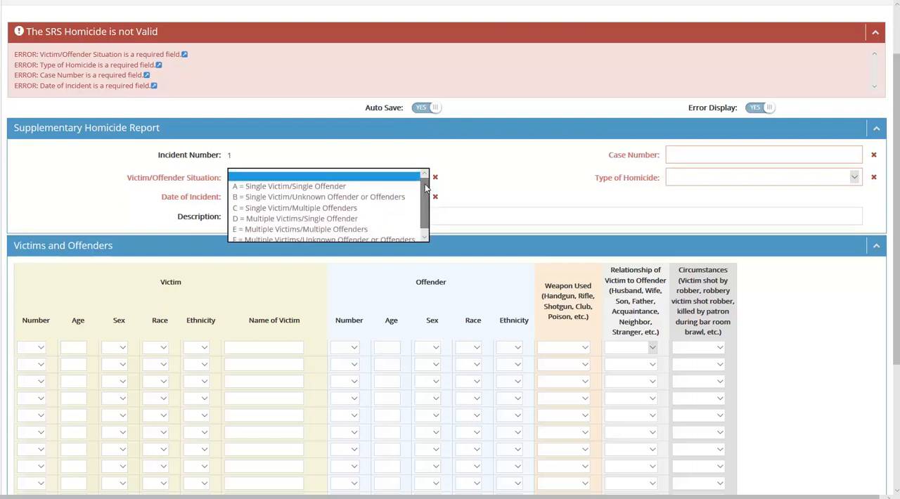
click(293, 187)
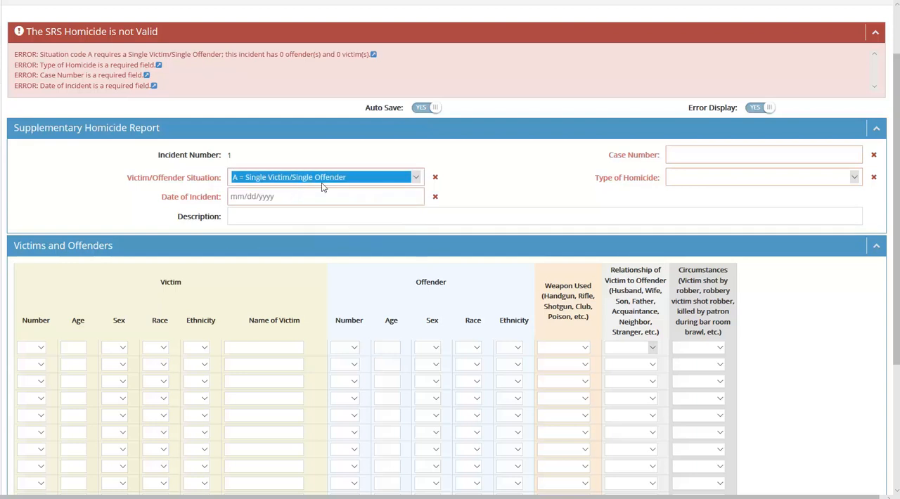
click(675, 156)
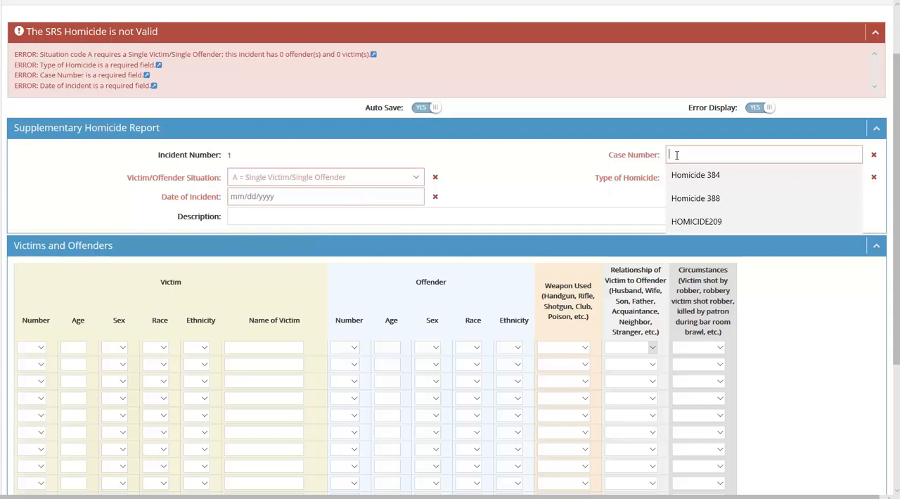
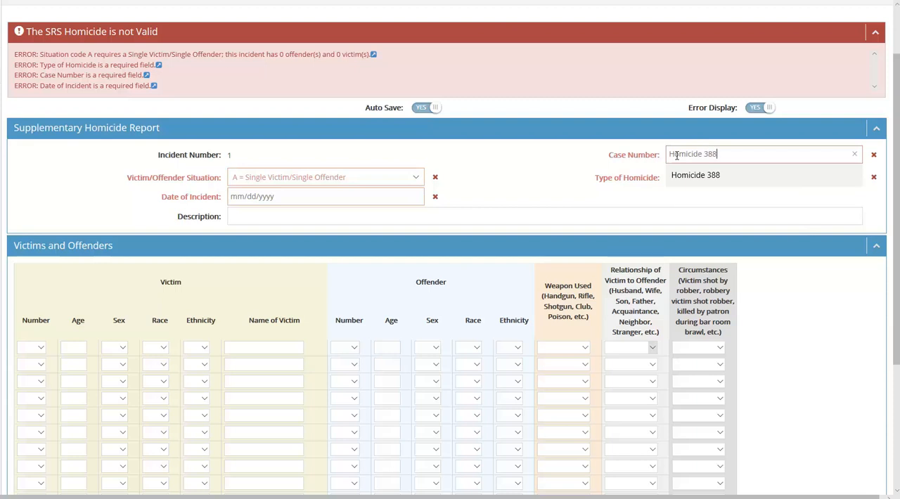
click(583, 147)
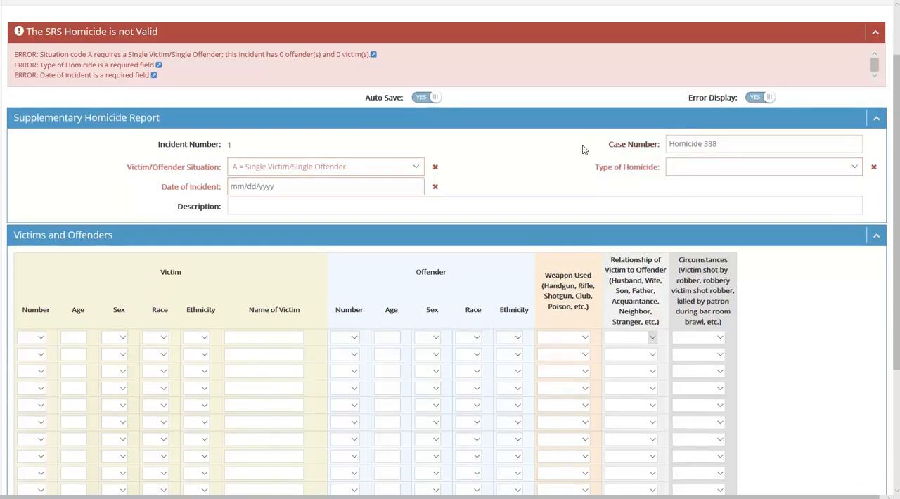
Set the homicide report's Date of Incident to 01/27/2018.
click(249, 187)
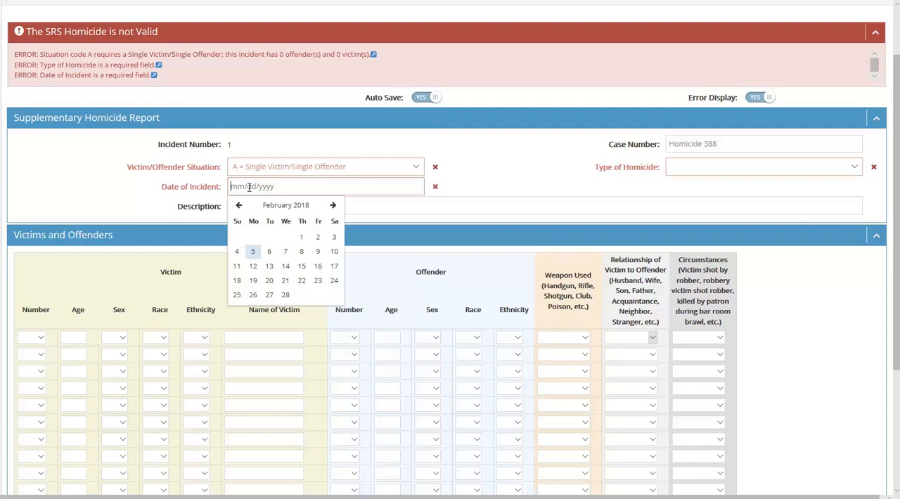
click(239, 206)
text(01/)
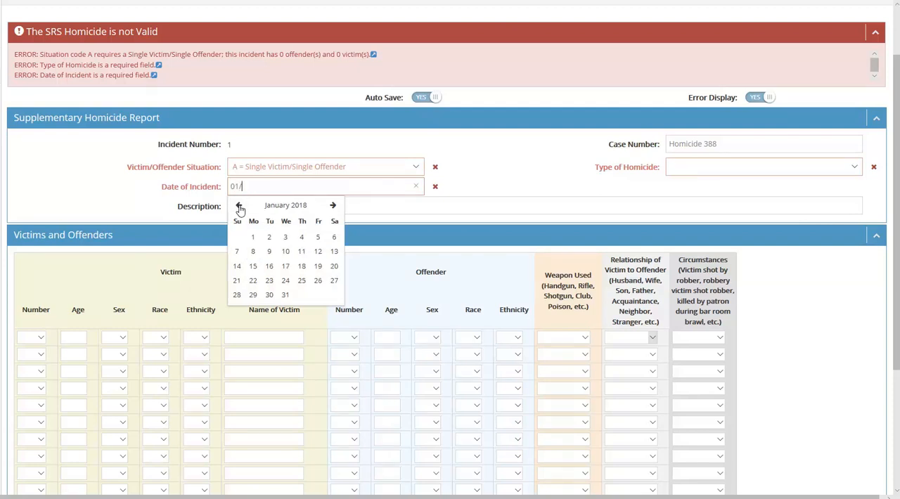
text(27/2018)
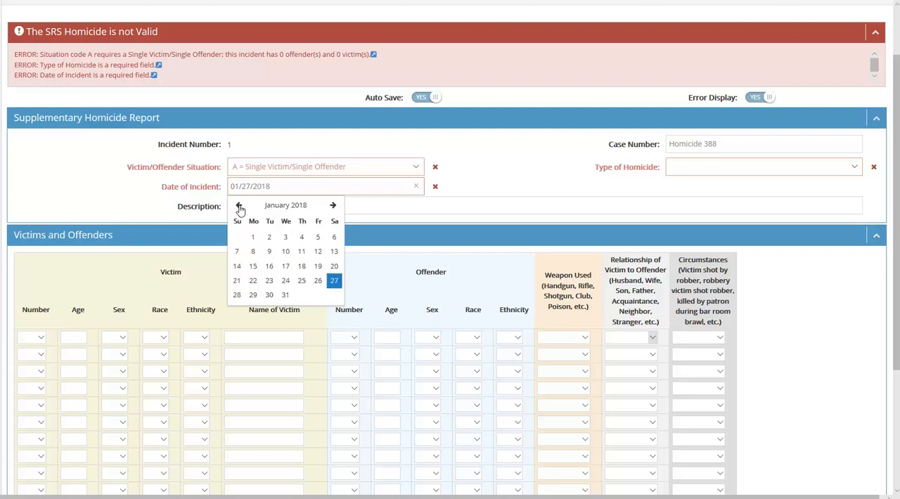
click(334, 281)
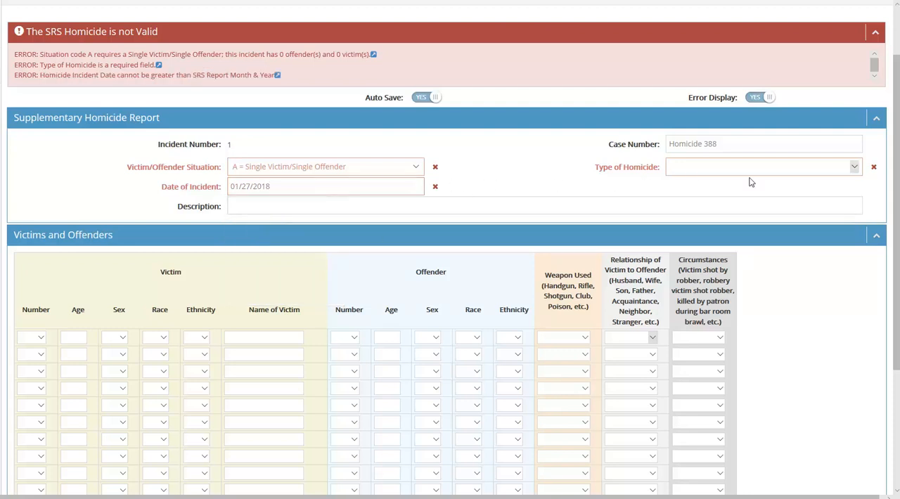
Set the Type of Homicide to A = Murder and Non-negligent Manslaughter and the description to "Homicide 388 Details".
click(854, 171)
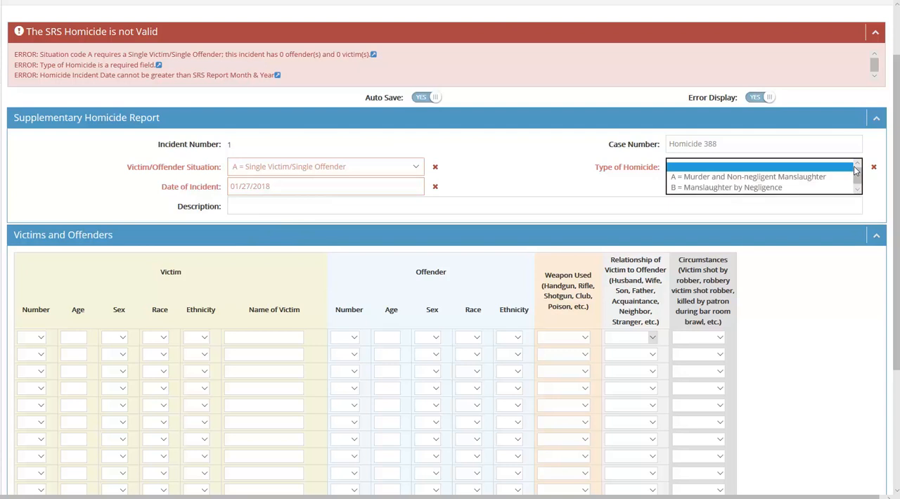
click(770, 178)
click(242, 196)
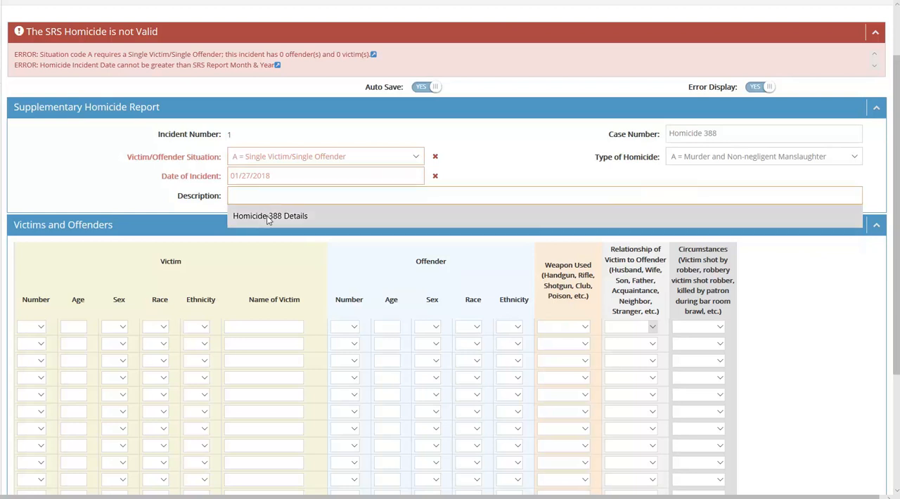
click(268, 216)
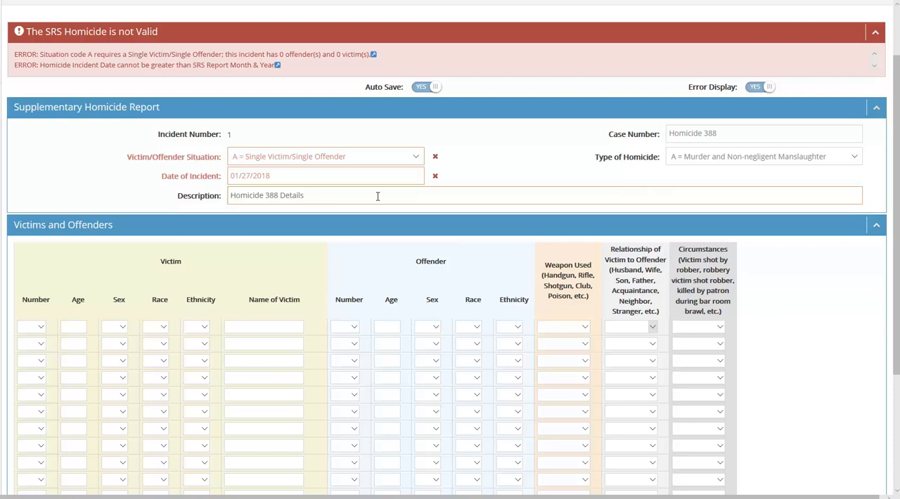
In the first Victims and Offenders row, set the victim's number to 1, age to 58 and sex to F.
drag(895, 214, 885, 301)
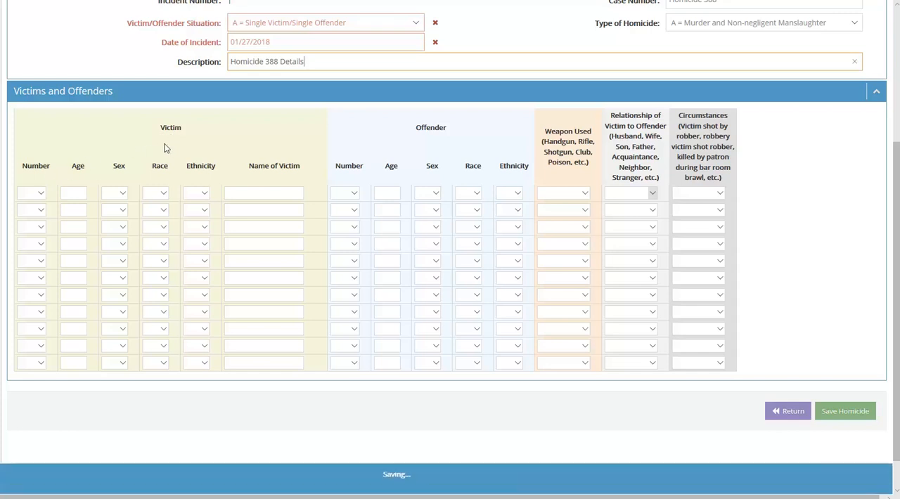
click(40, 195)
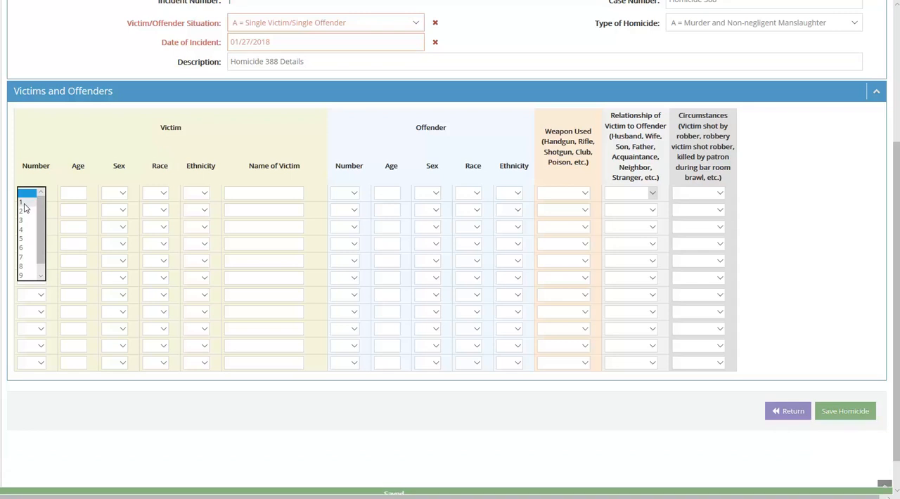
click(25, 203)
click(80, 255)
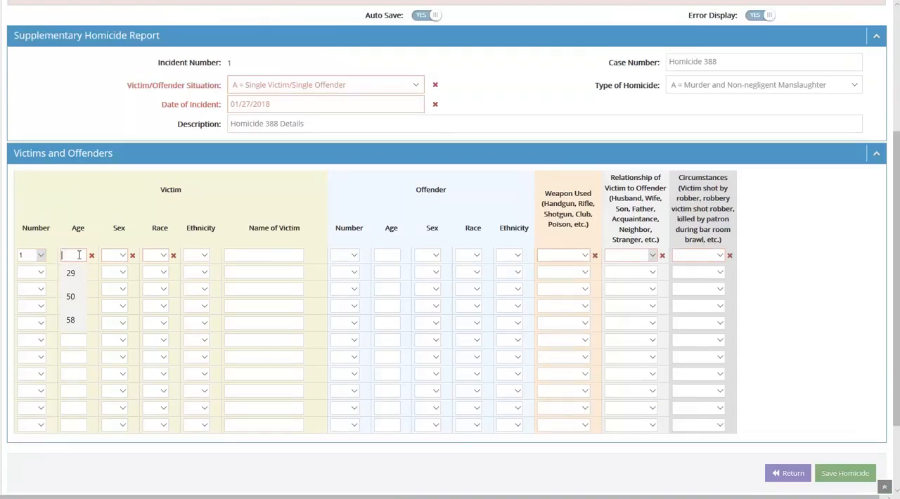
text(58)
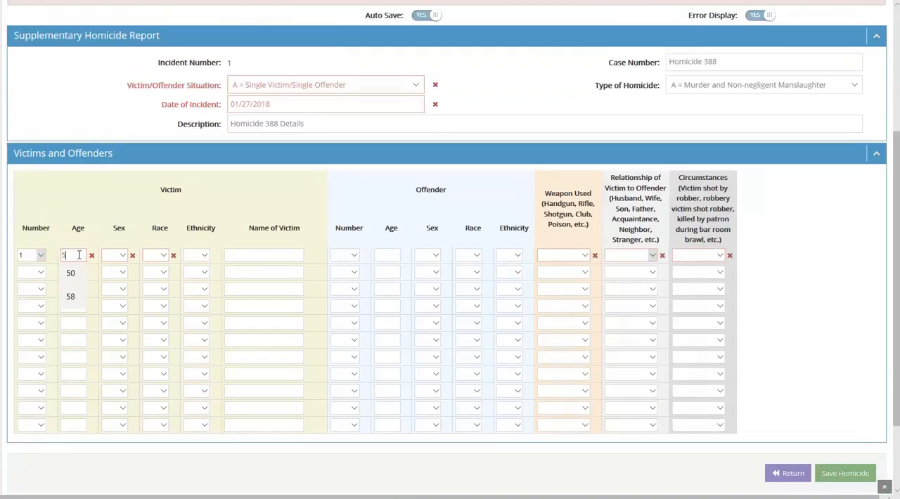
click(121, 258)
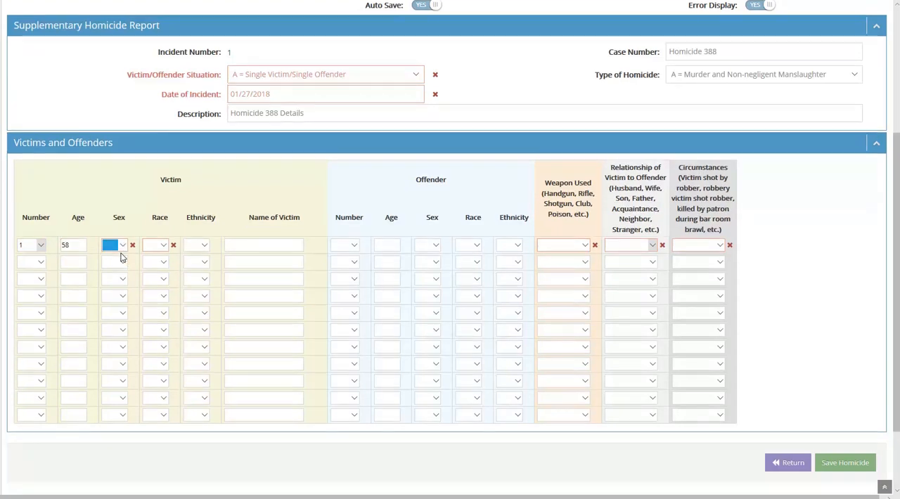
click(125, 245)
click(124, 254)
Set the first victim's race to White and ethnicity to Not Hispanic or Latino, and fill in the victim's name.
click(163, 245)
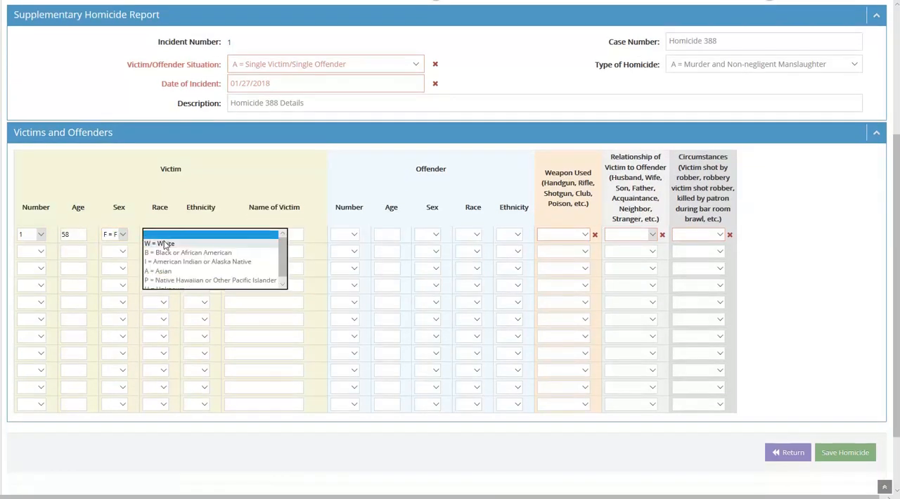
click(165, 245)
click(203, 225)
click(205, 225)
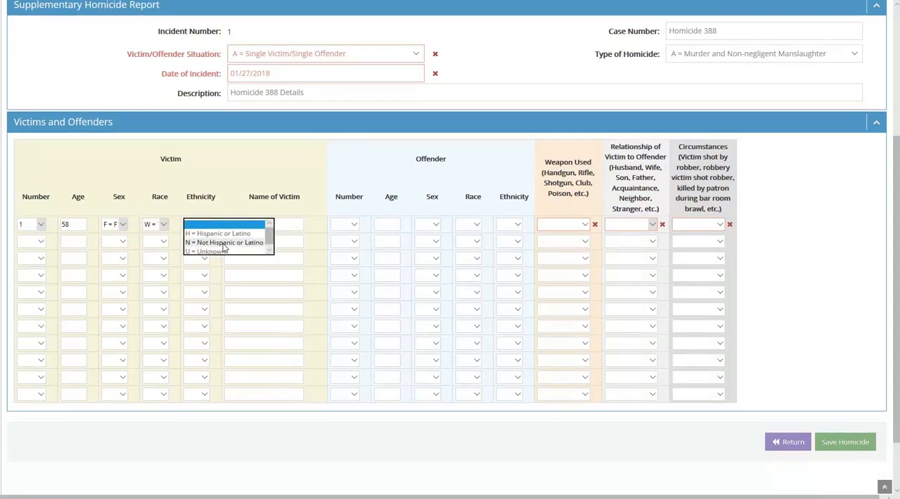
click(224, 242)
click(239, 225)
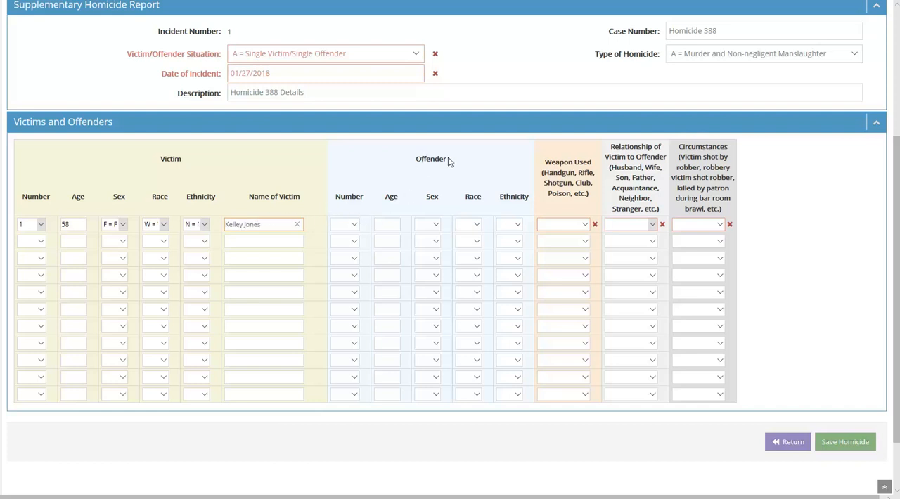
In the same row, set the offender's number to 1, age to 54 and sex to F.
click(353, 226)
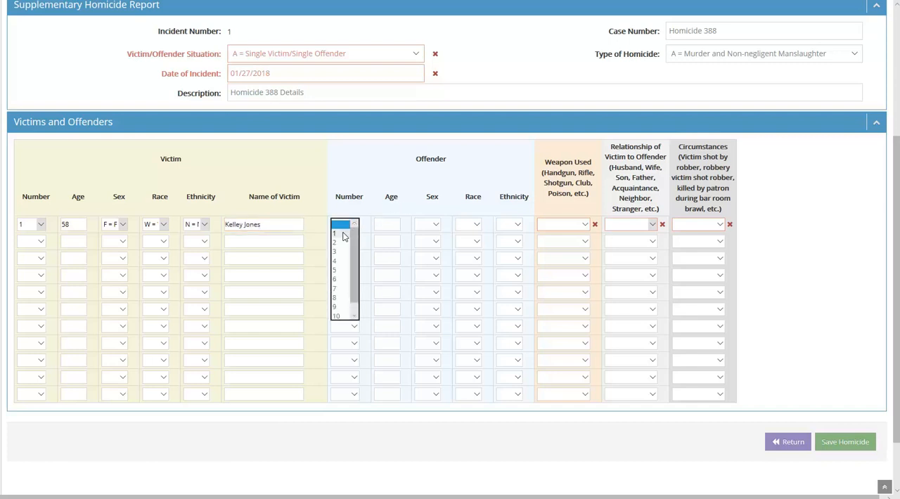
click(345, 237)
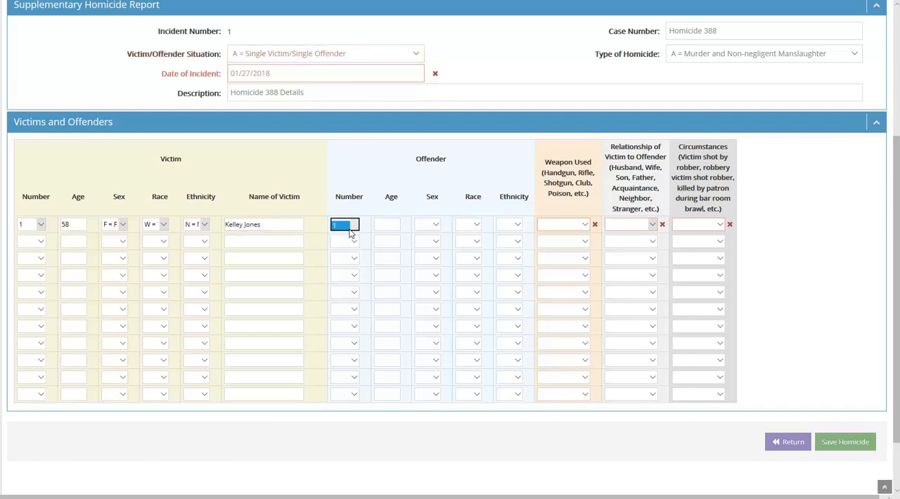
click(389, 224)
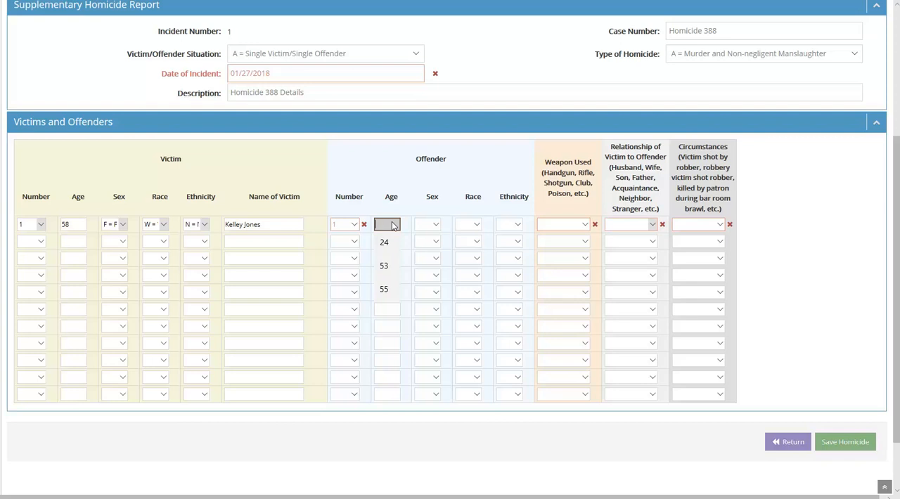
text(54)
key(Tab)
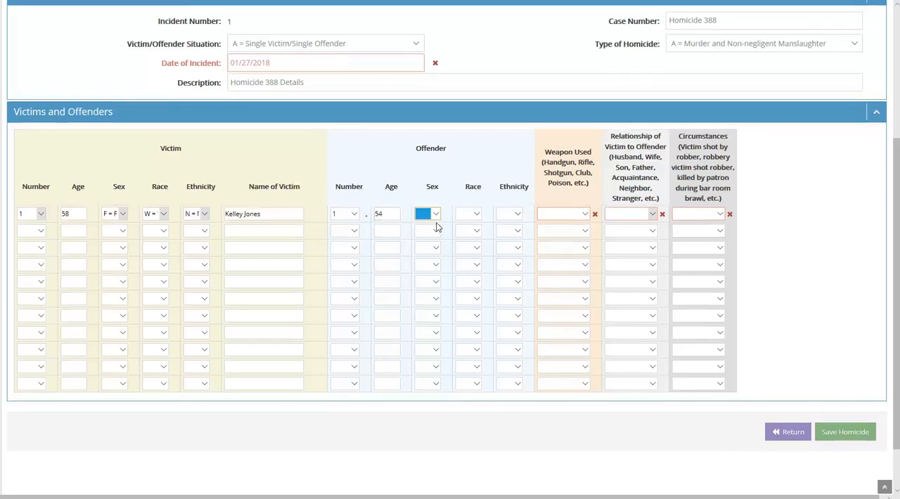
click(436, 214)
click(436, 225)
Set the first offender's race to W = White and ethnicity to N = Not Hispanic or Latino.
click(476, 215)
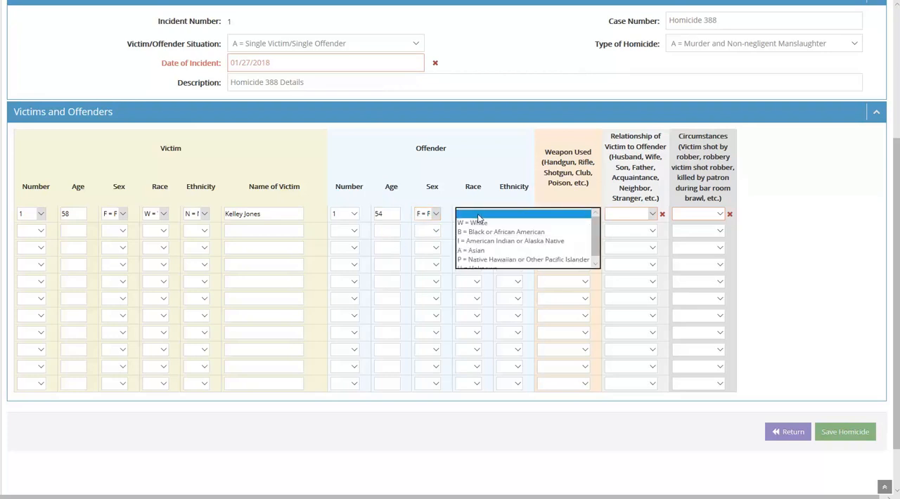
click(476, 222)
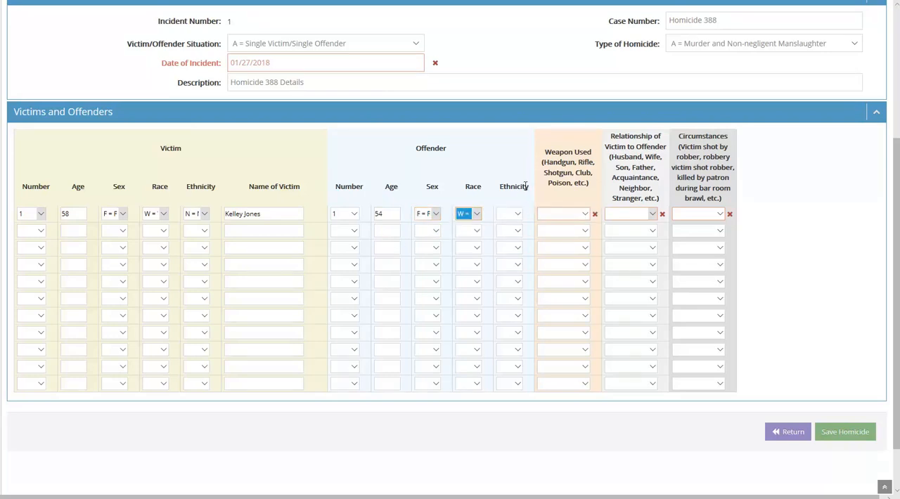
click(518, 214)
click(524, 230)
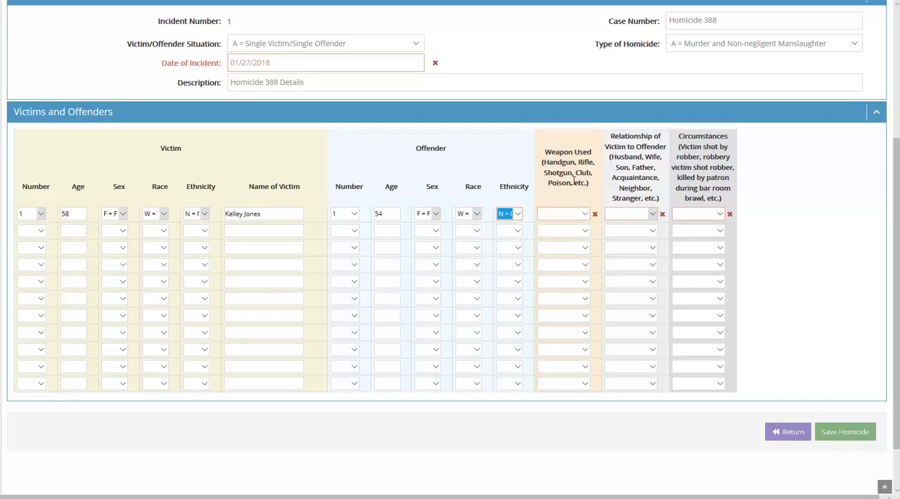
In the first row, set the weapon used to 40 = Personal Weapons and the relationship of victim to offender to SI = Sister.
click(587, 215)
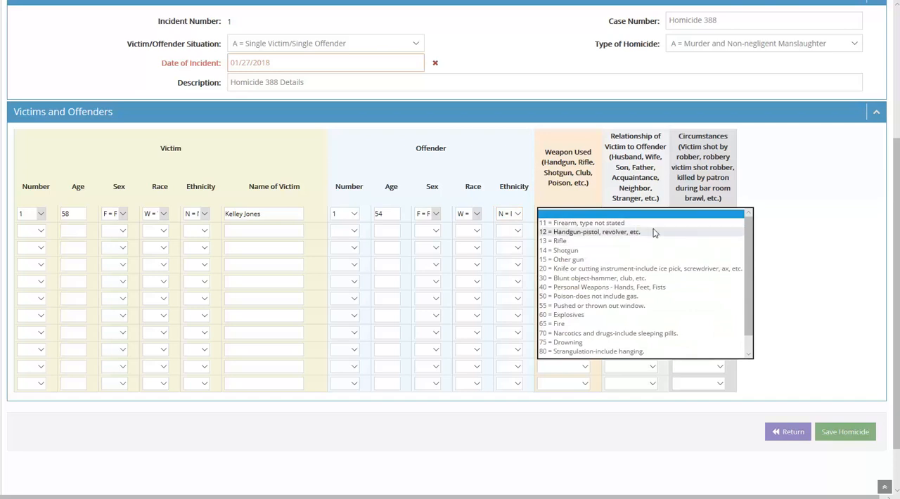
drag(750, 233, 753, 262)
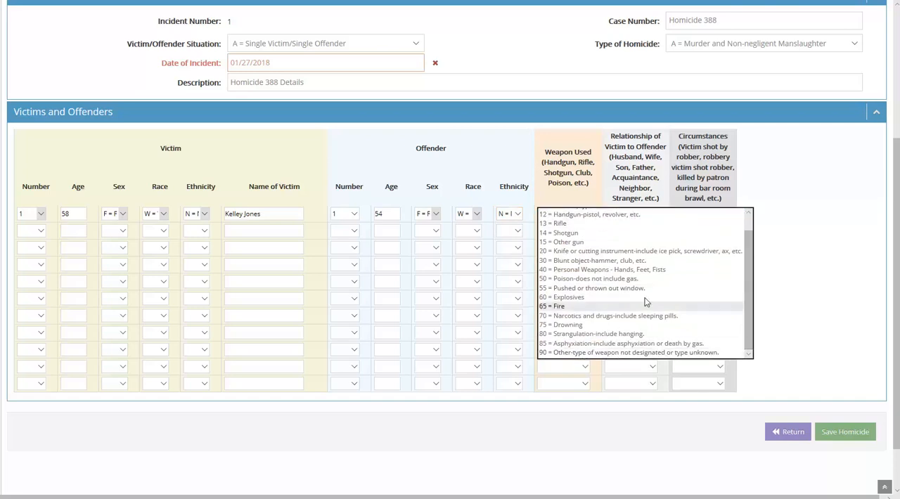
drag(749, 258, 750, 238)
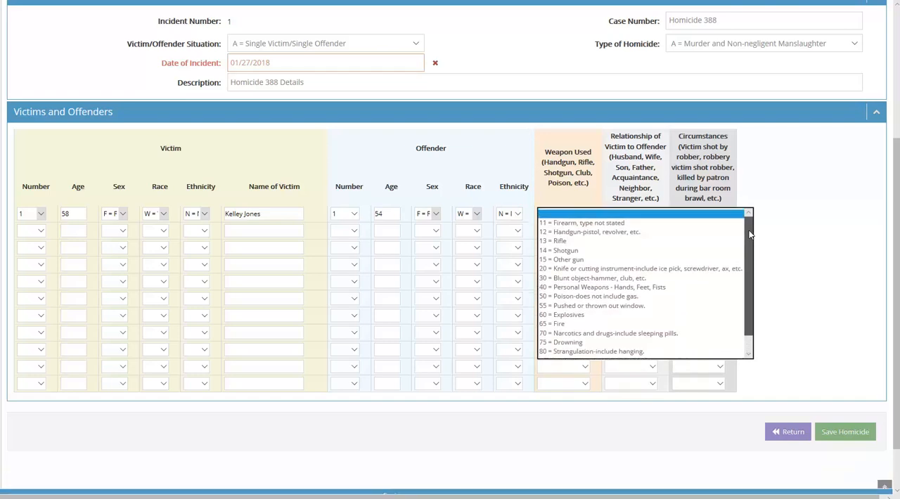
click(594, 291)
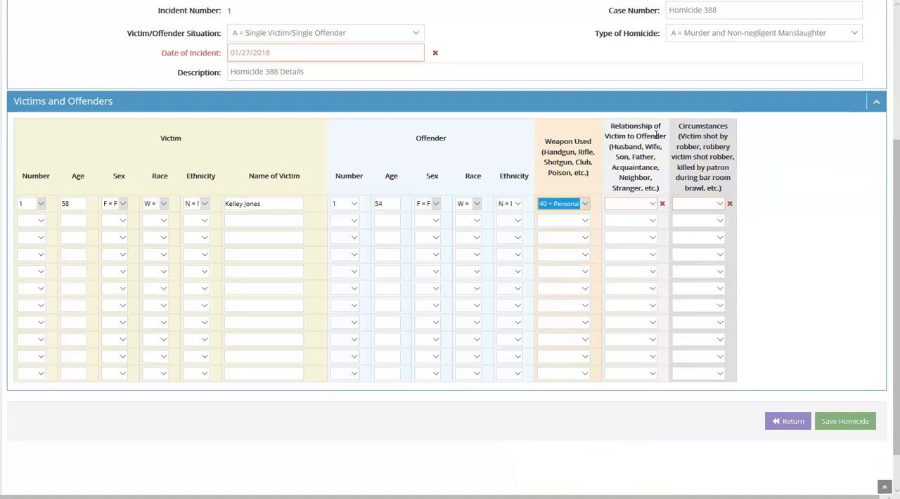
click(652, 204)
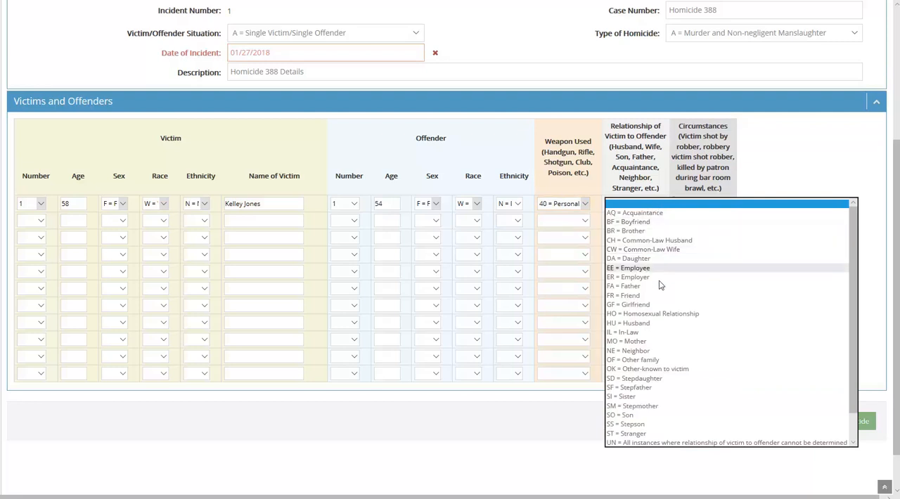
click(633, 398)
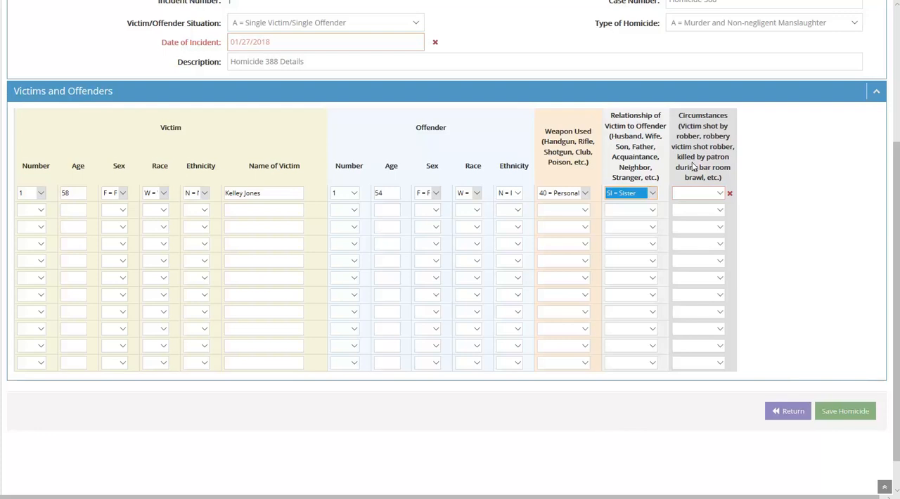
Set the first row's circumstances to 19 = Gambling.
click(722, 193)
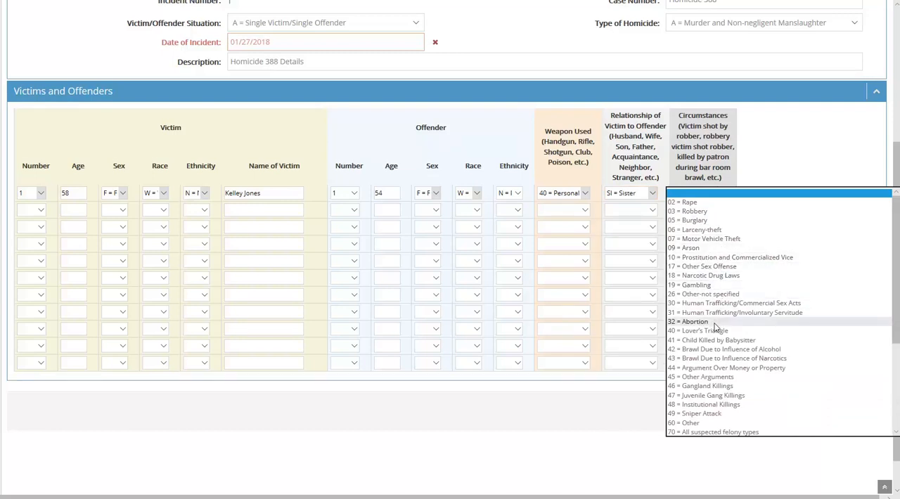
scroll(720, 329, down, 5)
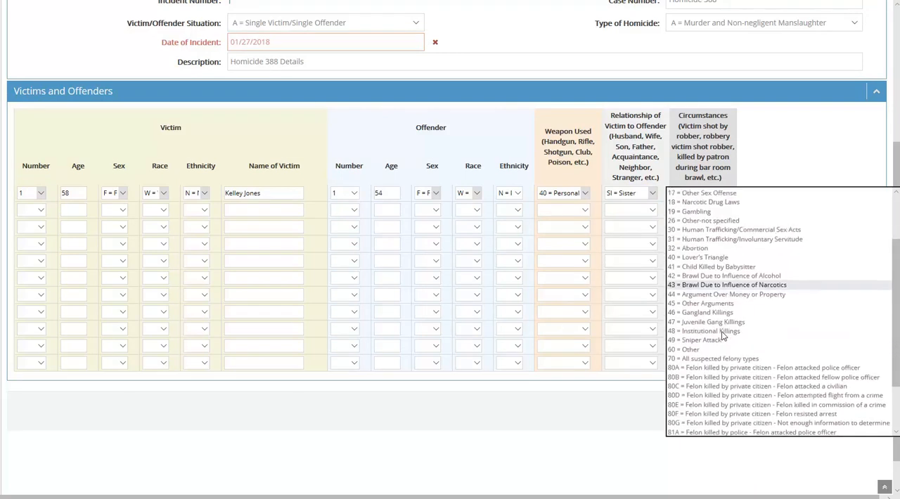
scroll(725, 331, up, 4)
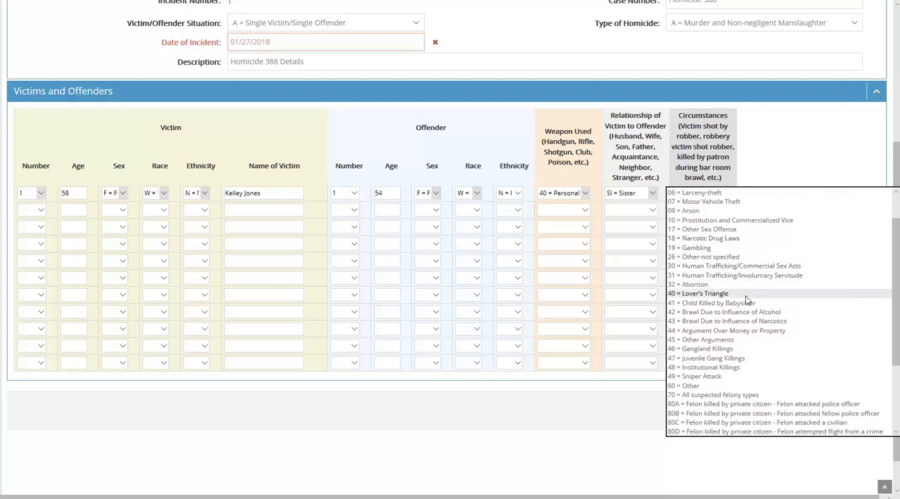
scroll(744, 343, down, 2)
scroll(744, 343, down, 2)
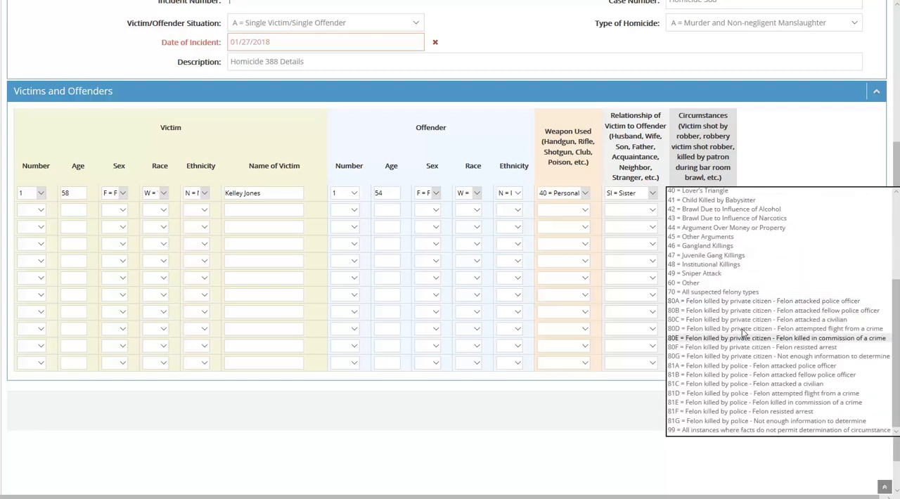
scroll(718, 266, up, 3)
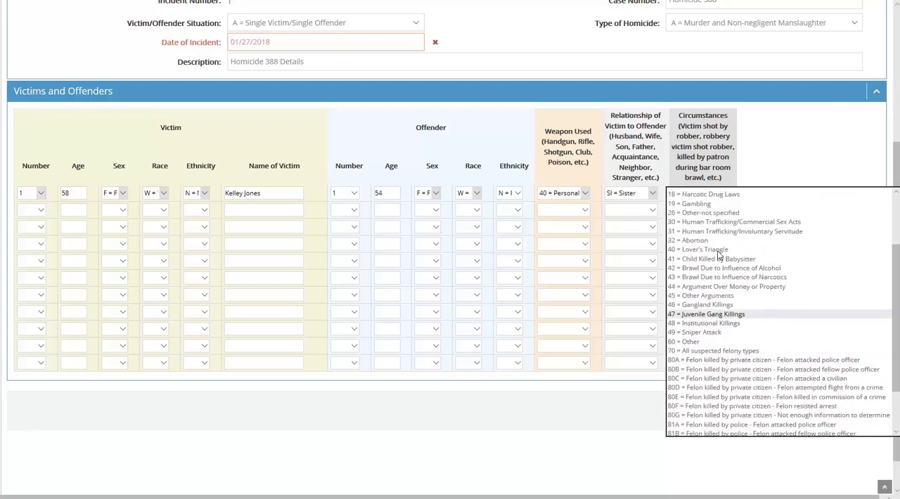
scroll(719, 256, up, 3)
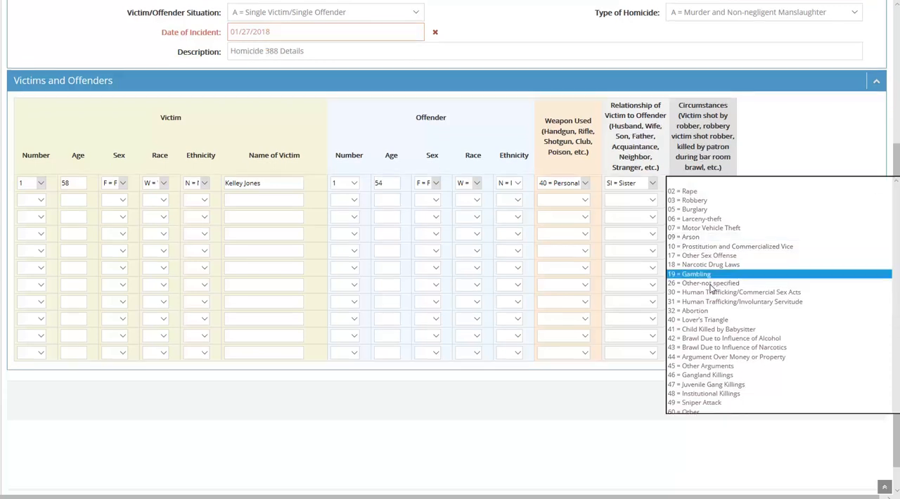
click(712, 285)
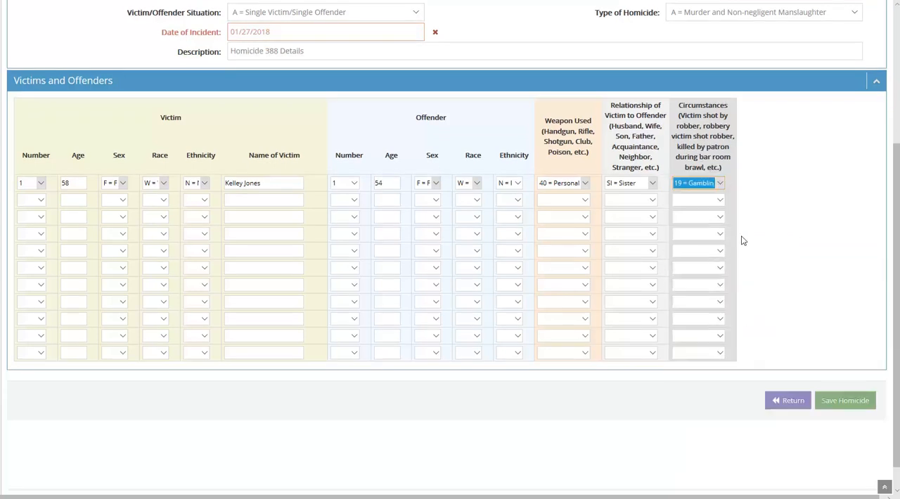
click(760, 221)
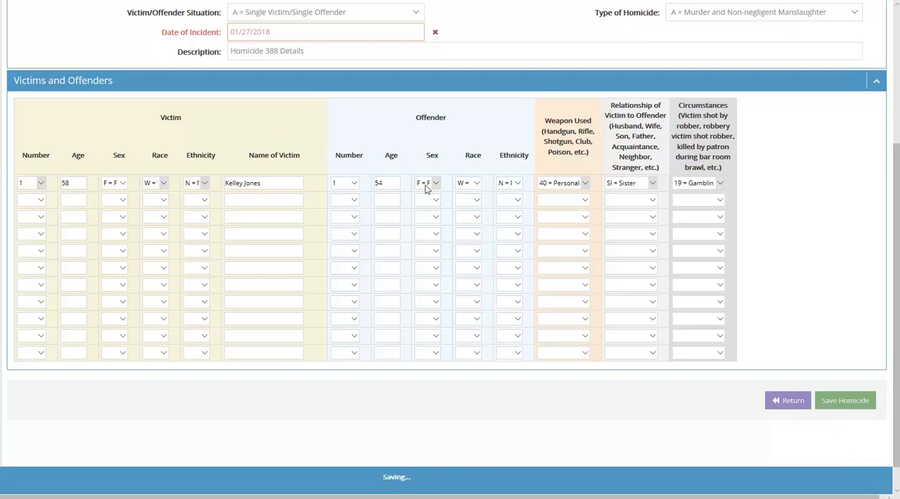
Try BR = Brother as the first row's relationship of victim to offender, and restore SI = Sister.
click(654, 183)
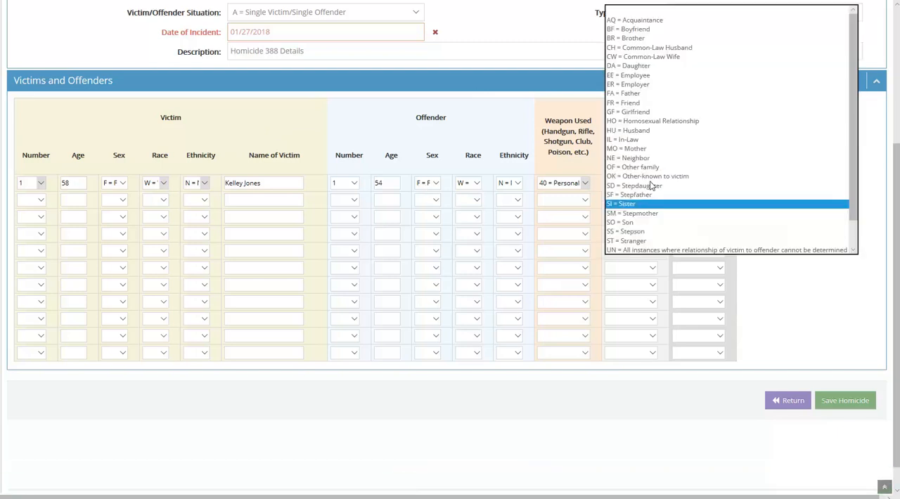
click(629, 40)
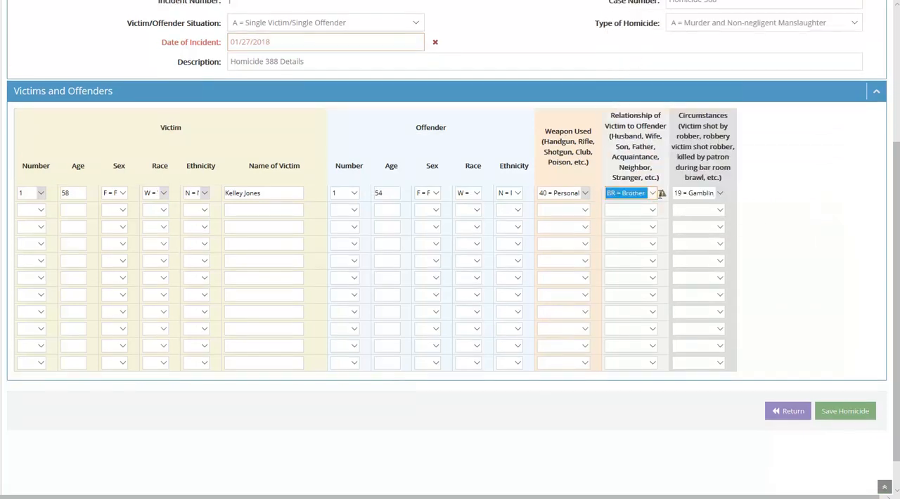
mouse_move(663, 194)
click(652, 194)
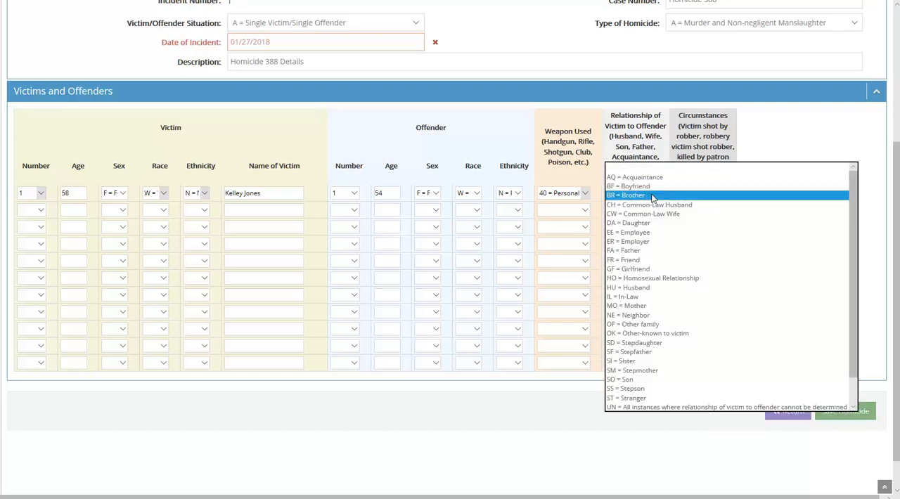
click(629, 367)
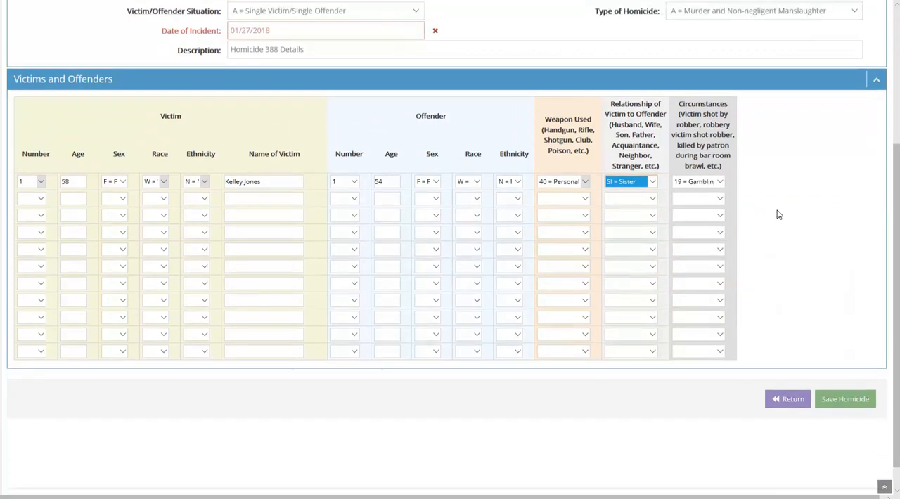
Try 12/29/2017 as the homicide's Date of Incident.
scroll(773, 213, up, 1)
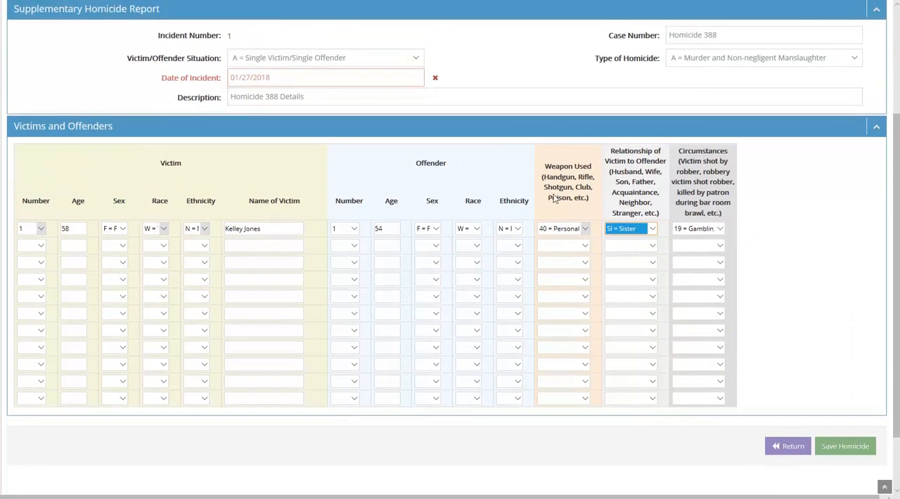
scroll(808, 229, up, 2)
mouse_move(432, 155)
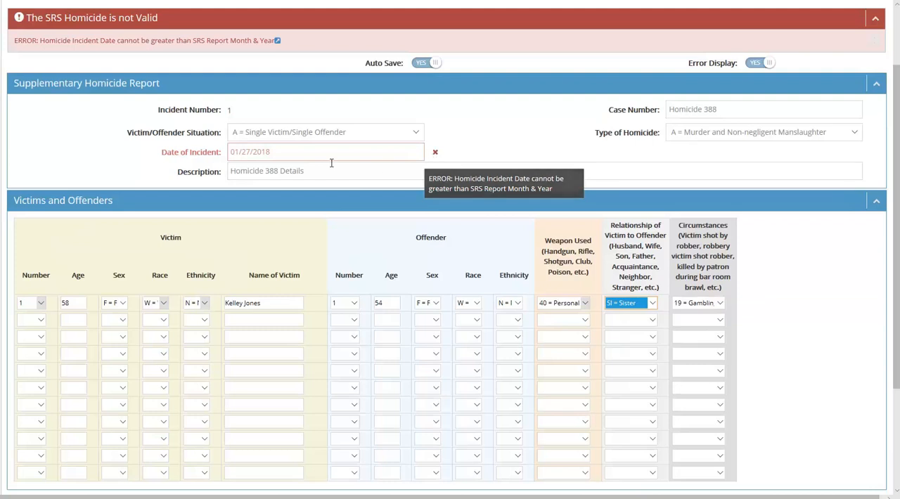
click(277, 152)
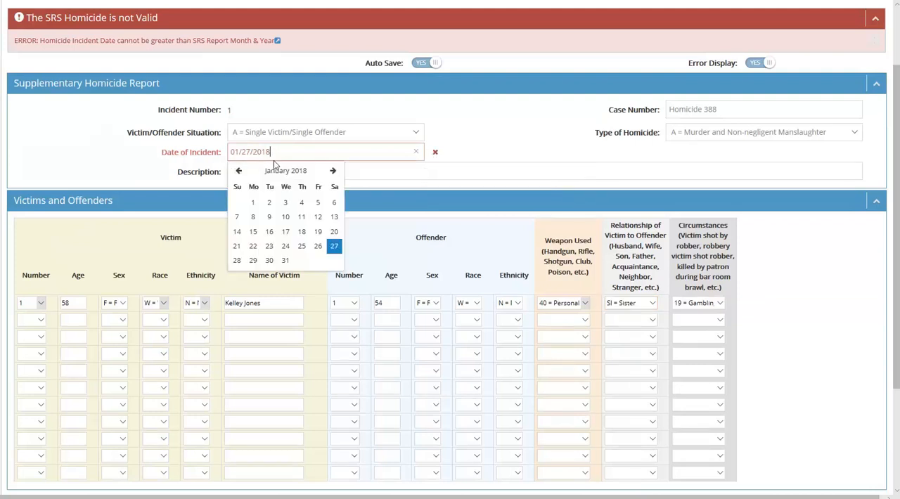
click(239, 173)
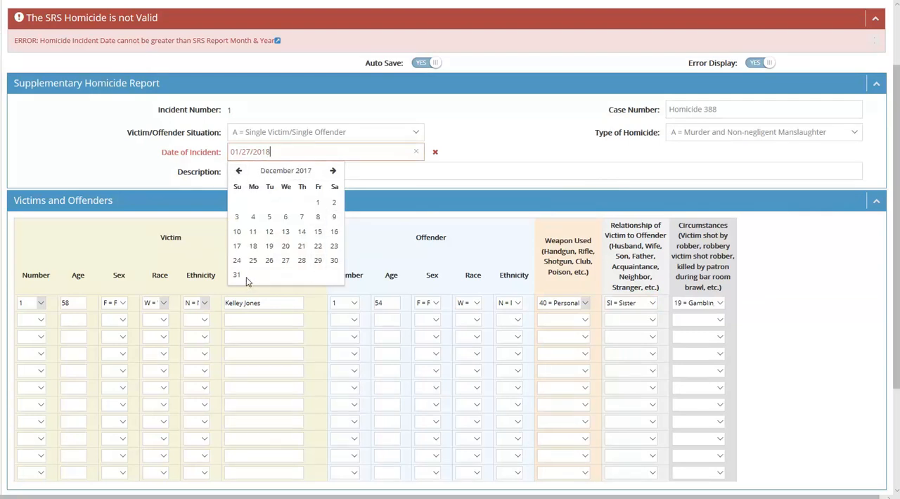
click(318, 261)
click(281, 152)
click(400, 194)
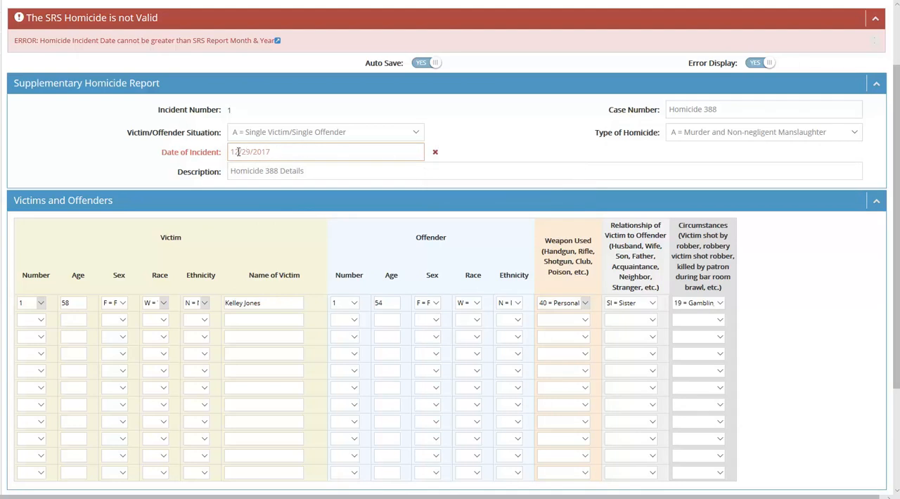
Set the homicide's Date of Incident to 02/09/2017.
click(278, 152)
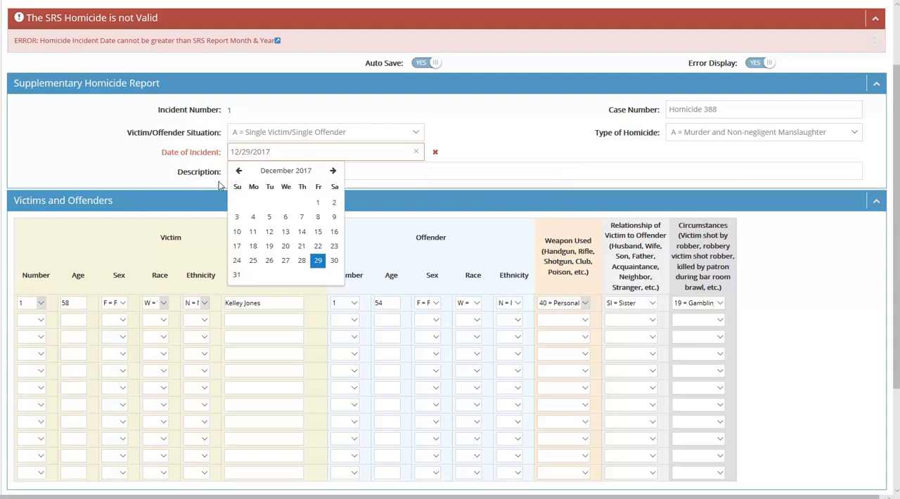
click(239, 172)
click(240, 172)
click(239, 171)
click(239, 172)
click(239, 171)
click(239, 172)
click(239, 171)
click(240, 172)
click(240, 172)
click(302, 217)
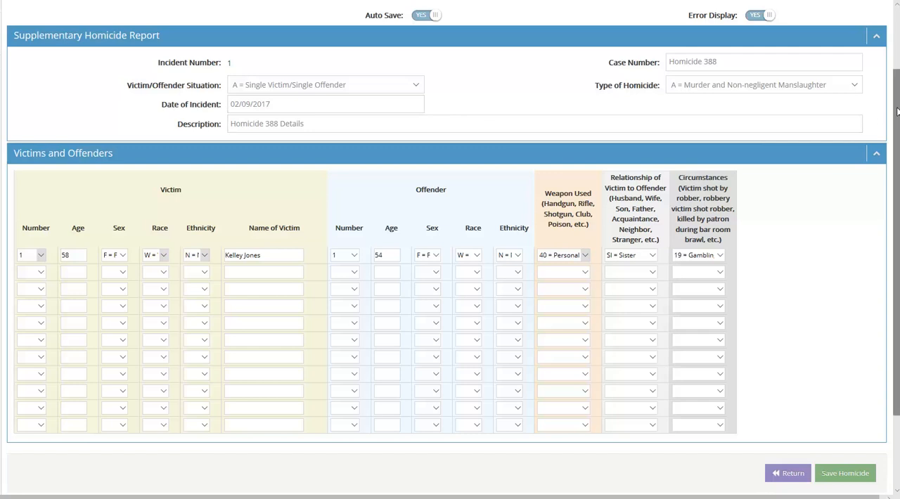
Save the completed homicide report.
mouse_move(897, 112)
mouse_down()
mouse_move(897, 129)
mouse_move(897, 99)
mouse_up()
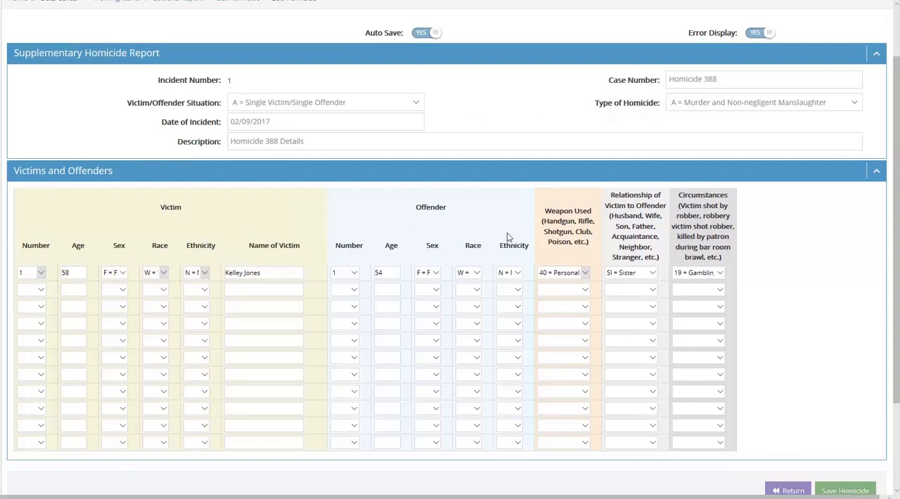
scroll(896, 177, down, 1)
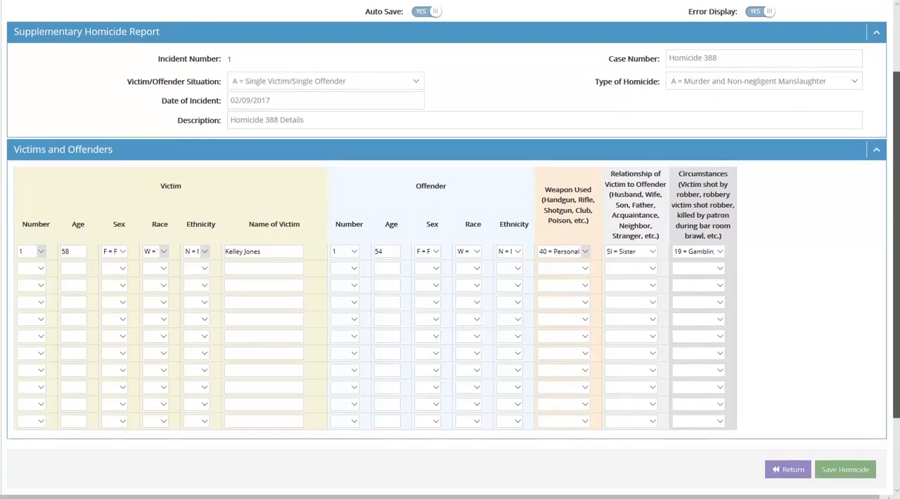
scroll(896, 177, down, 1)
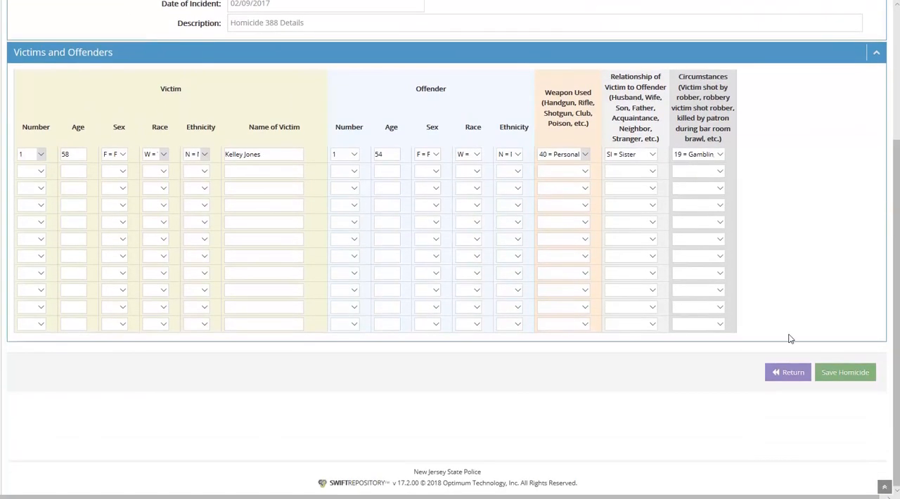
click(838, 378)
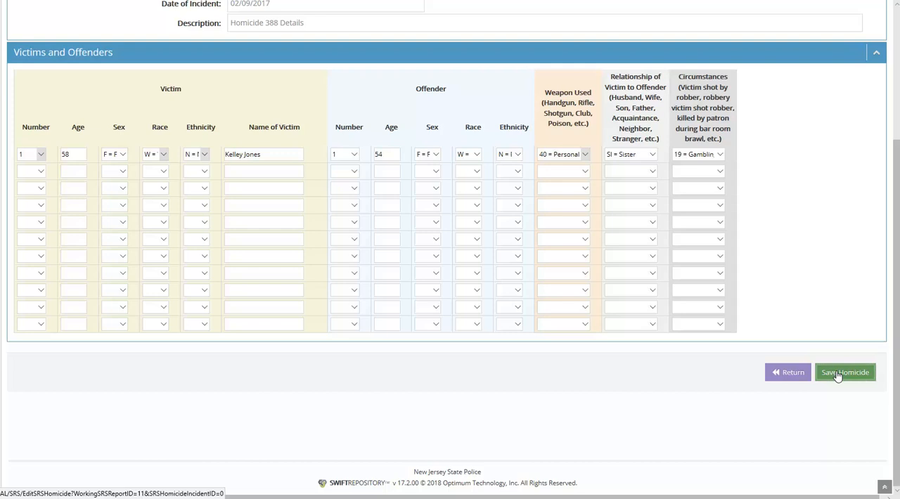
click(837, 374)
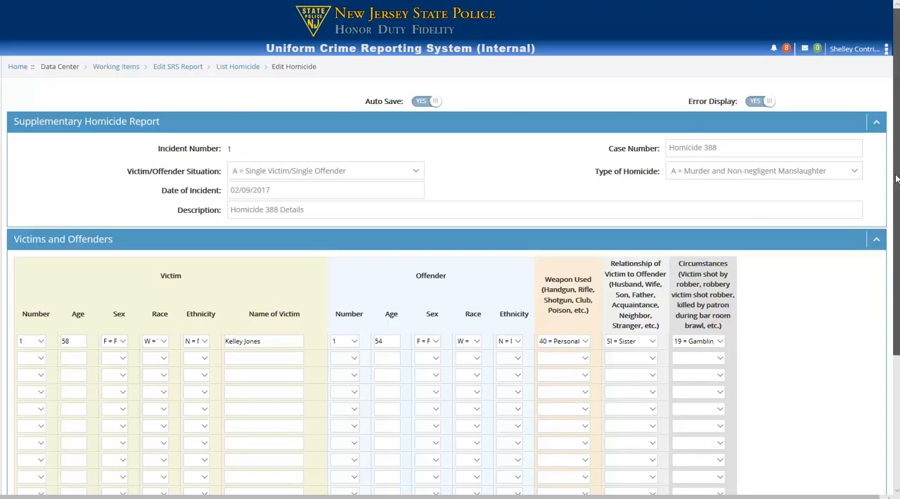
Leave the homicide report and go back through the homicide list to the Edit SRS Report page.
scroll(878, 303, down, 3)
scroll(878, 303, up, 3)
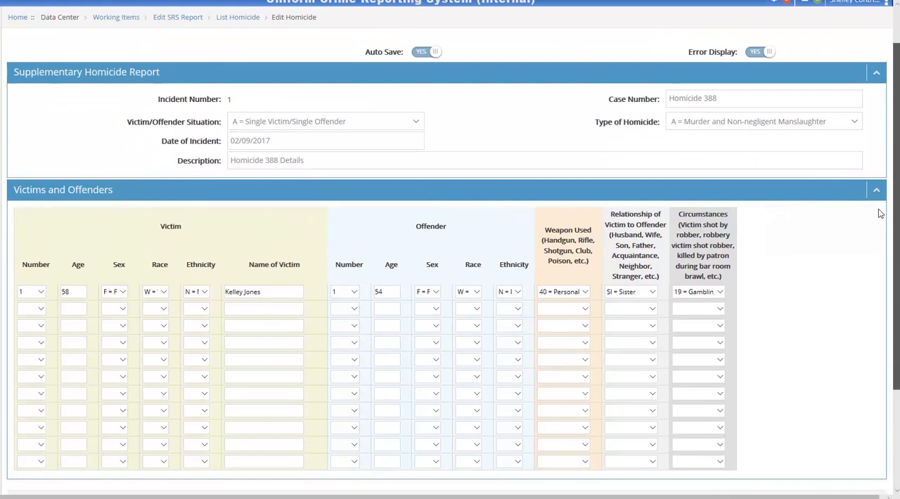
scroll(878, 211, down, 3)
click(785, 404)
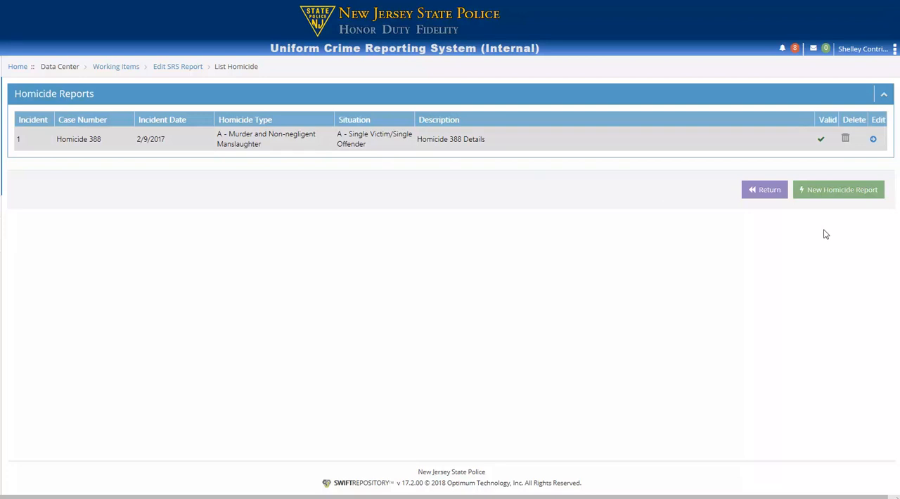
click(763, 193)
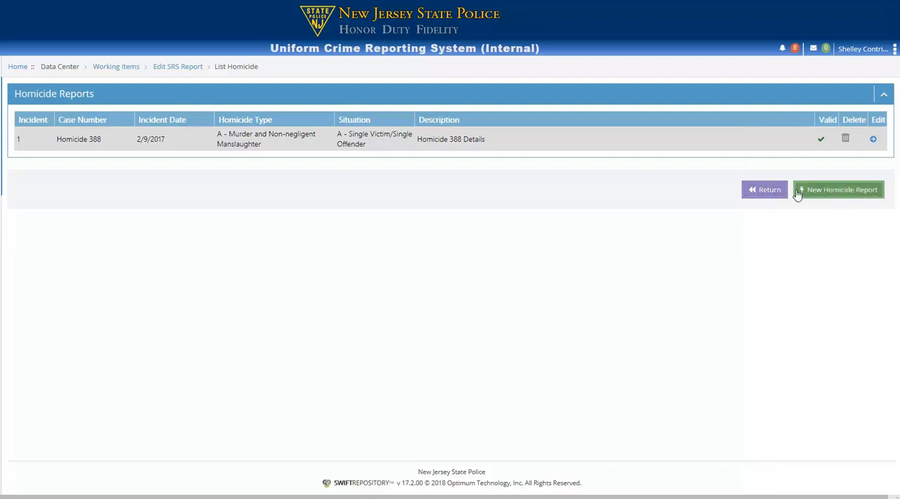
click(761, 190)
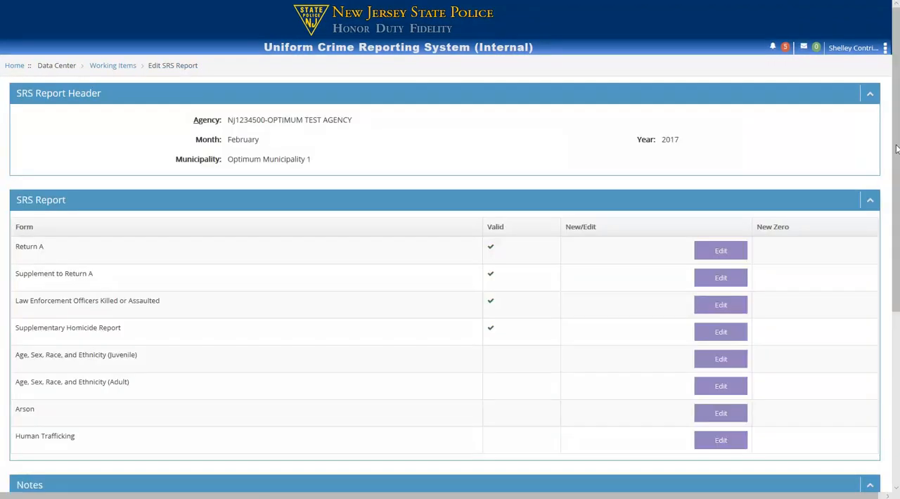
Review the validity of the February 2017 SRS forms and the submission messages beneath the notes.
drag(898, 149, 895, 206)
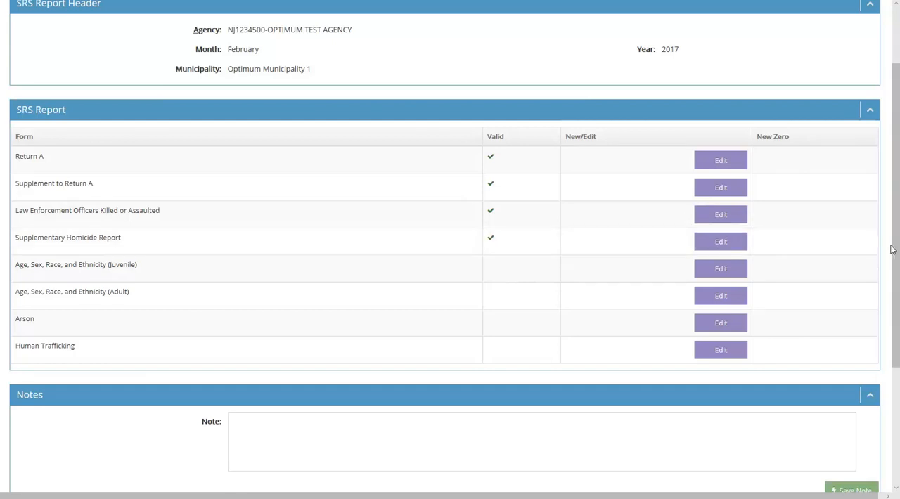
drag(893, 248, 899, 283)
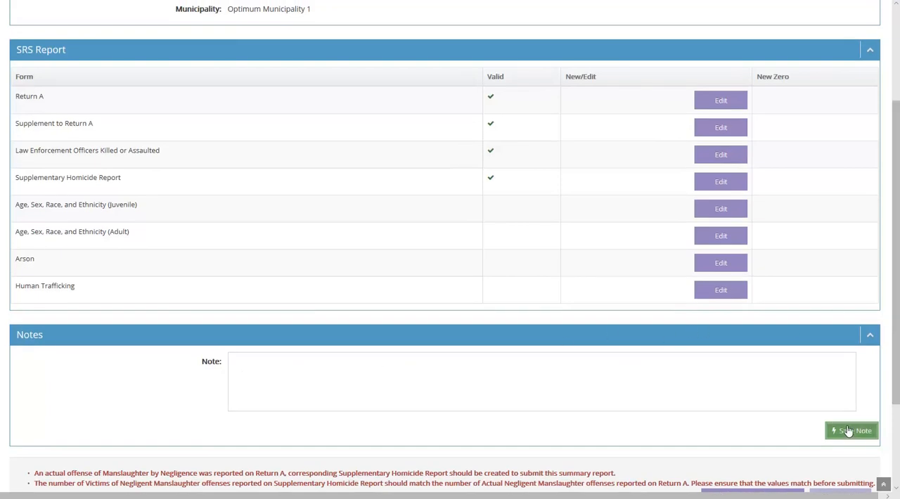
drag(895, 353, 895, 304)
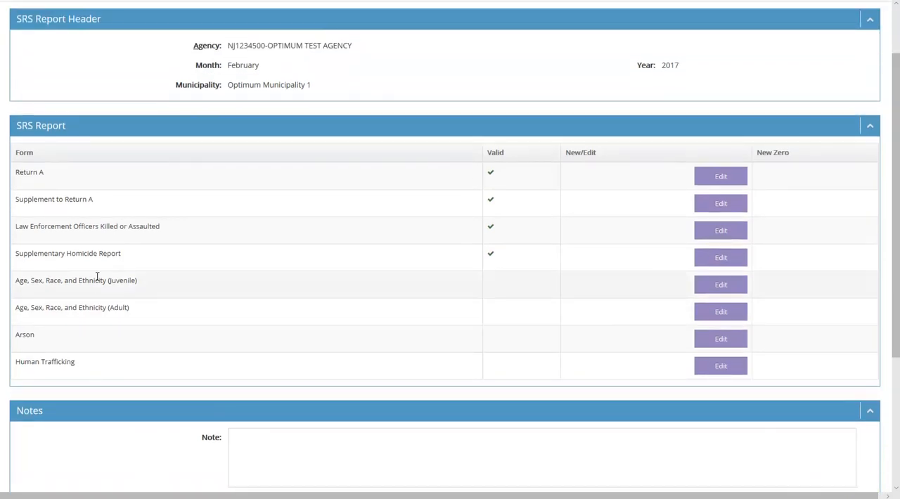